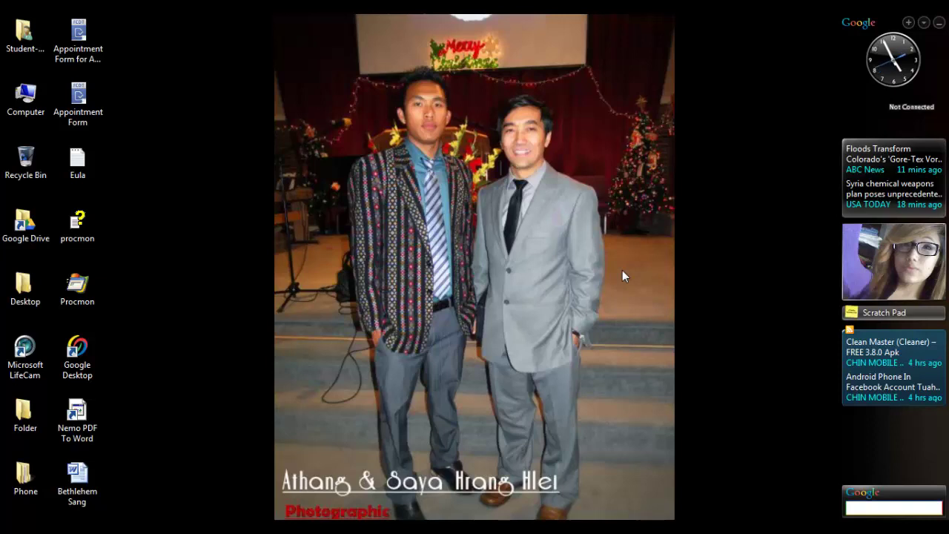
right_click(148, 129)
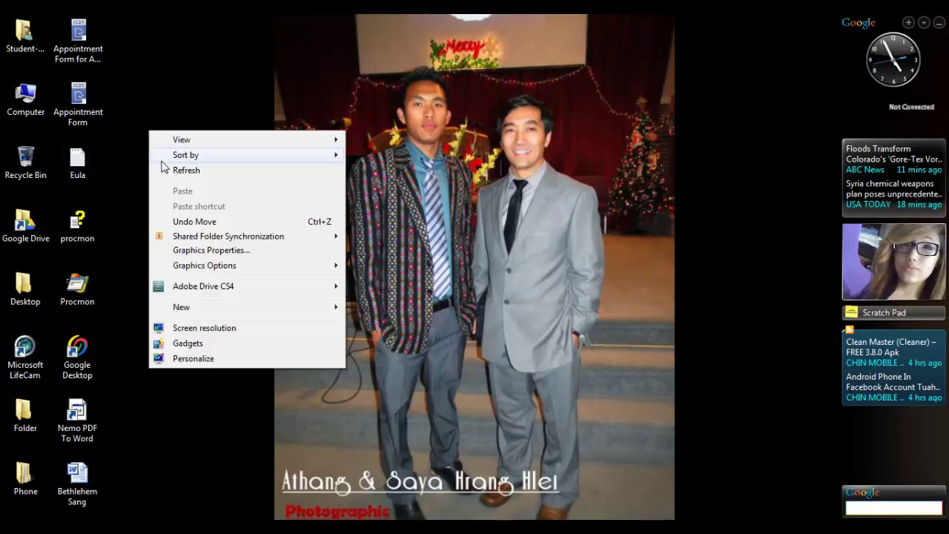
click(180, 183)
right_click(173, 170)
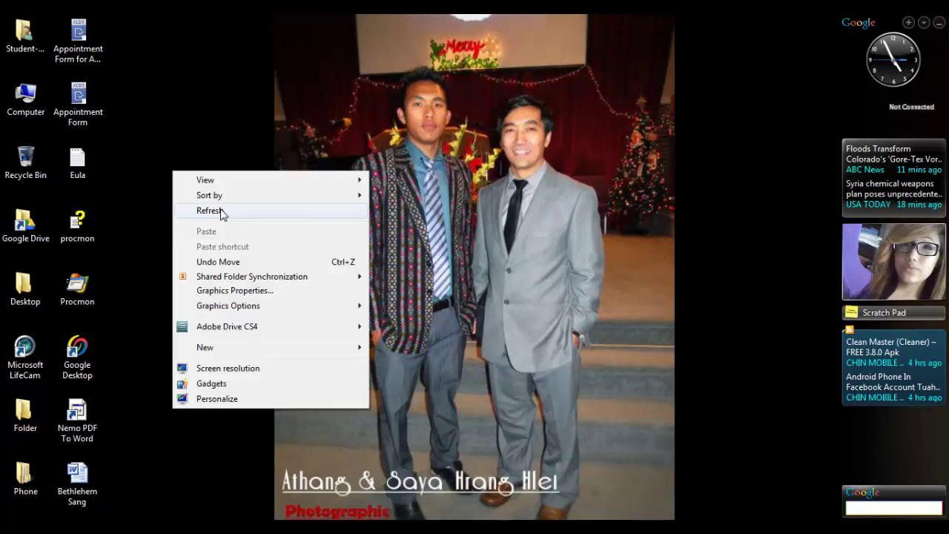
click(223, 209)
right_click(179, 249)
click(227, 288)
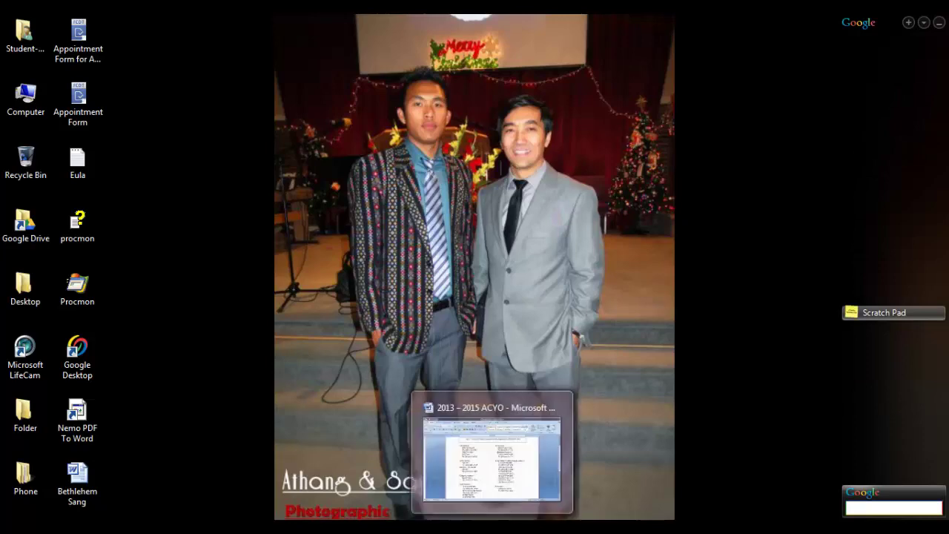
- Switch to the 2013 – 2015 ACYO document in Microsoft Word and look through its list of officers
click(493, 527)
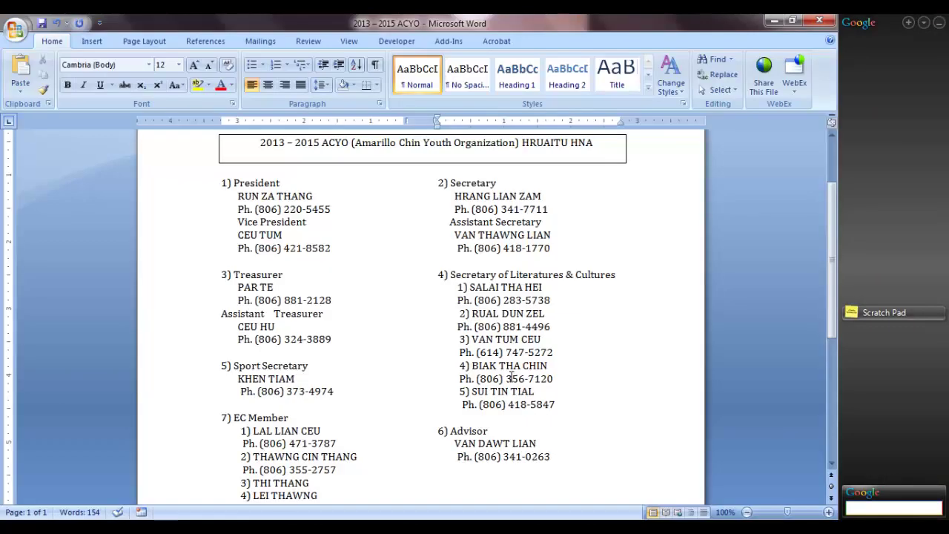
scroll(512, 377, up, 3)
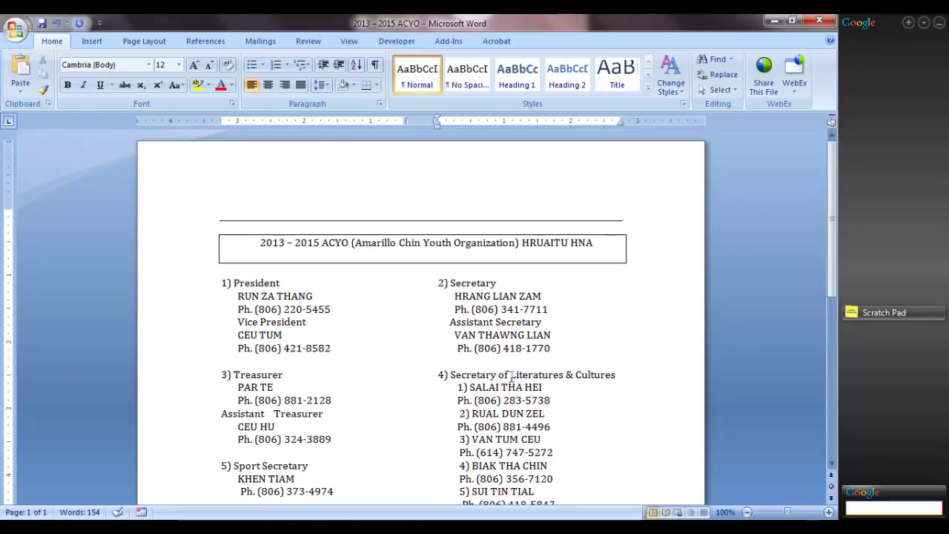
scroll(511, 377, down, 3)
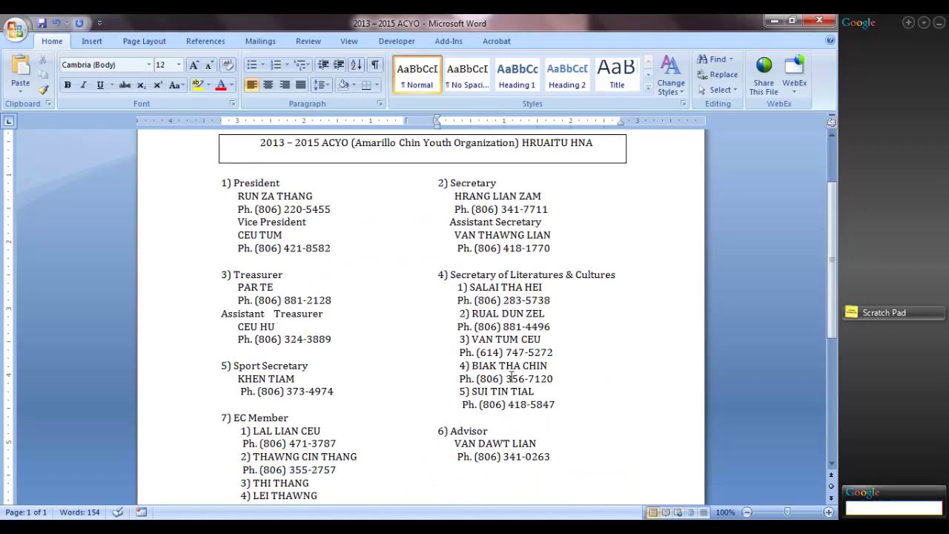
scroll(511, 377, up, 2)
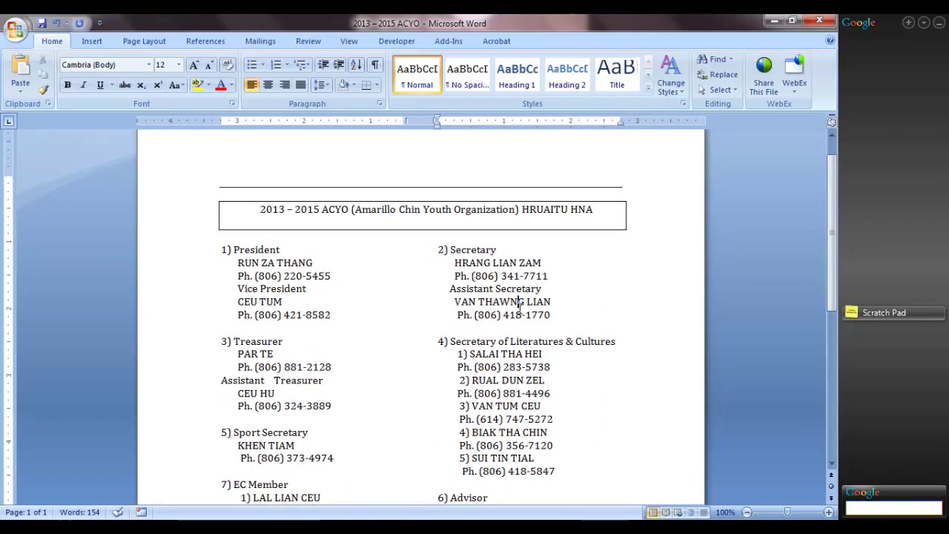
scroll(520, 310, down, 10)
drag(376, 308, 450, 257)
scroll(290, 198, up, 9)
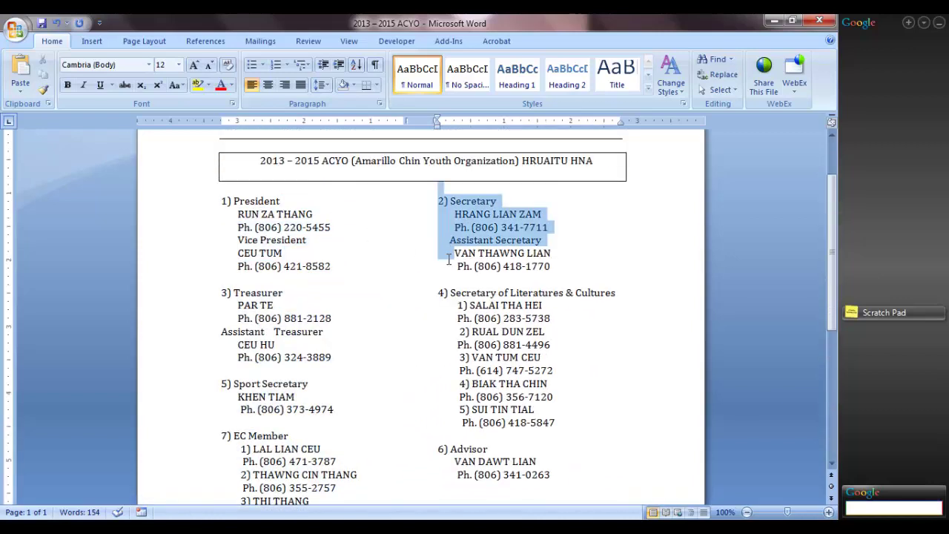
click(517, 320)
scroll(531, 394, up, 3)
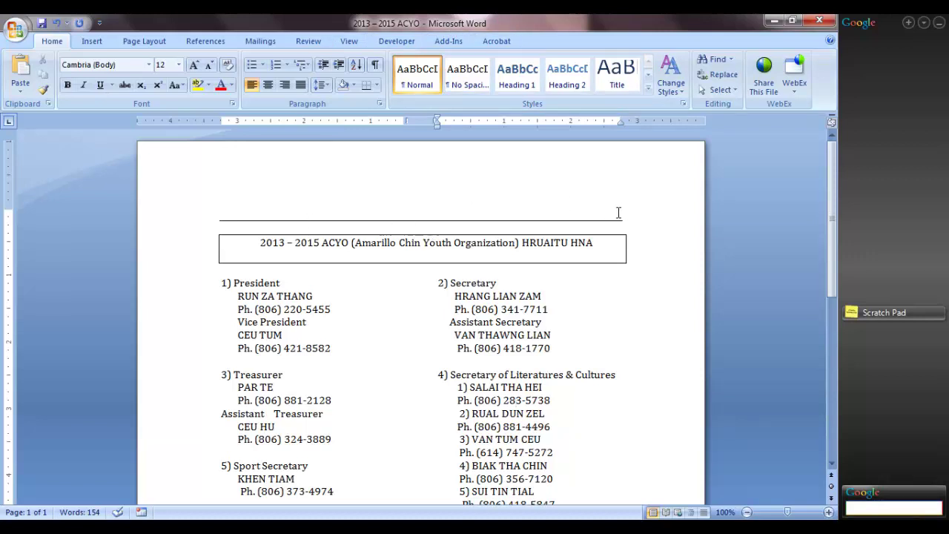
- Look at the Acrobat add-in's commands for creating a PDF from the document
click(497, 45)
click(457, 44)
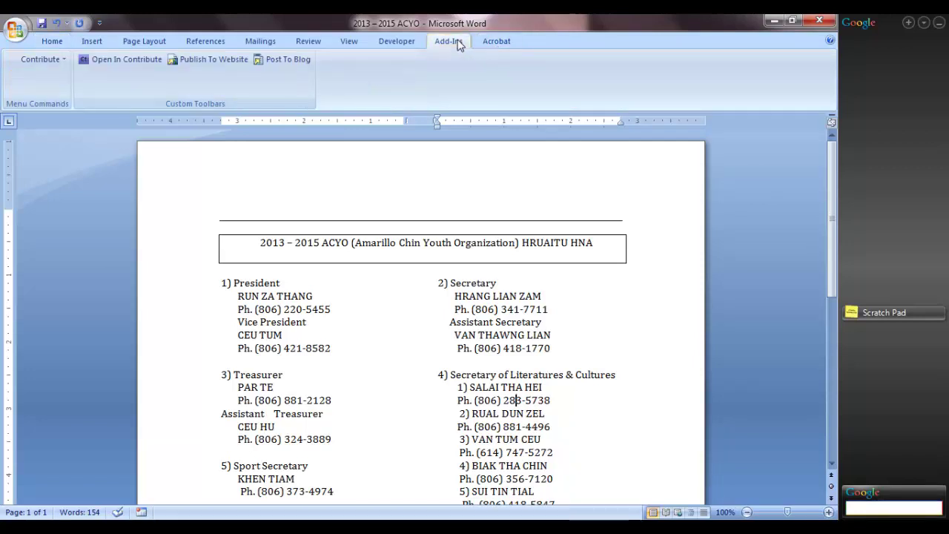
click(494, 44)
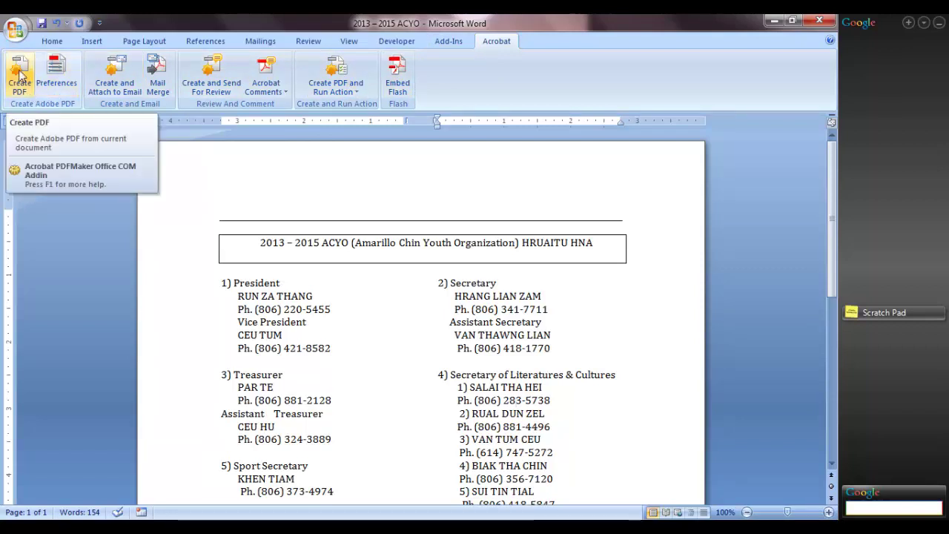
- Choose Adobe PDF as the printer in the print settings and close them without printing
click(16, 30)
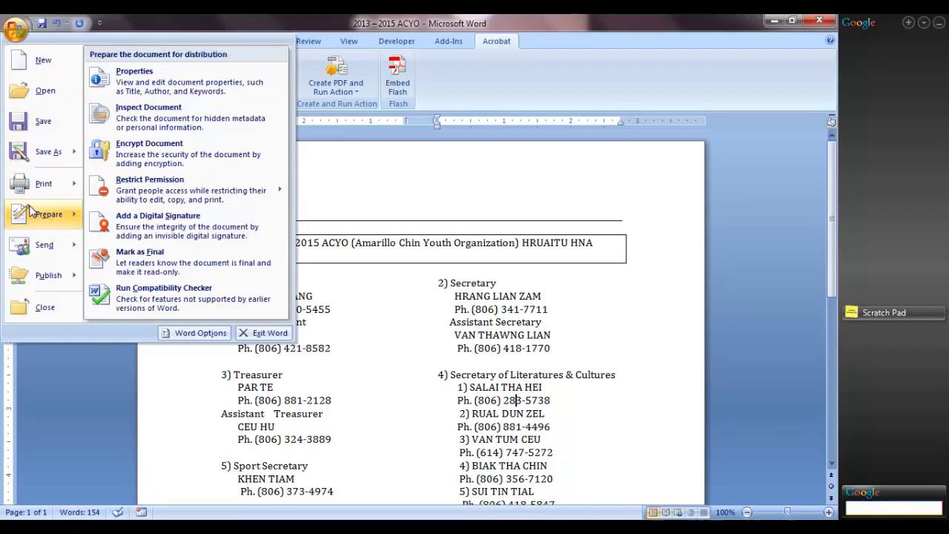
click(26, 178)
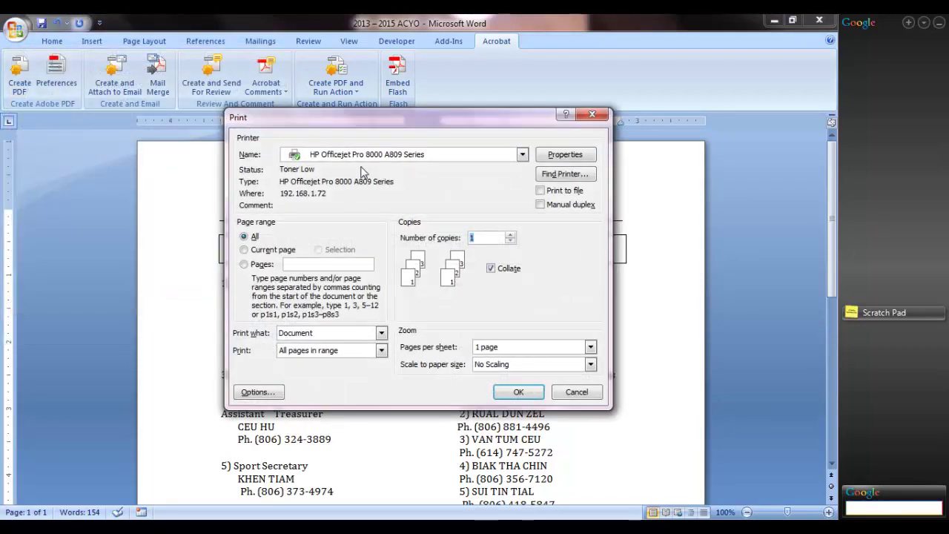
click(523, 154)
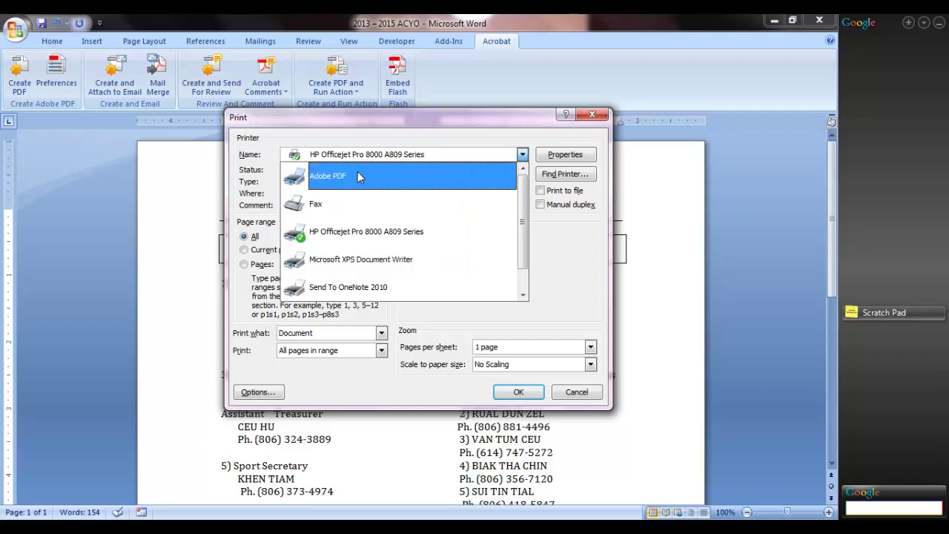
click(363, 190)
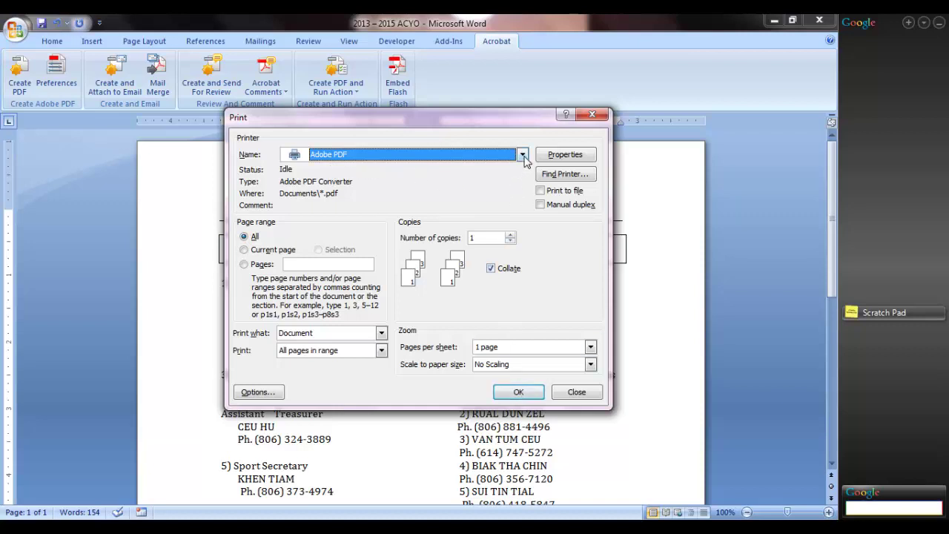
click(590, 117)
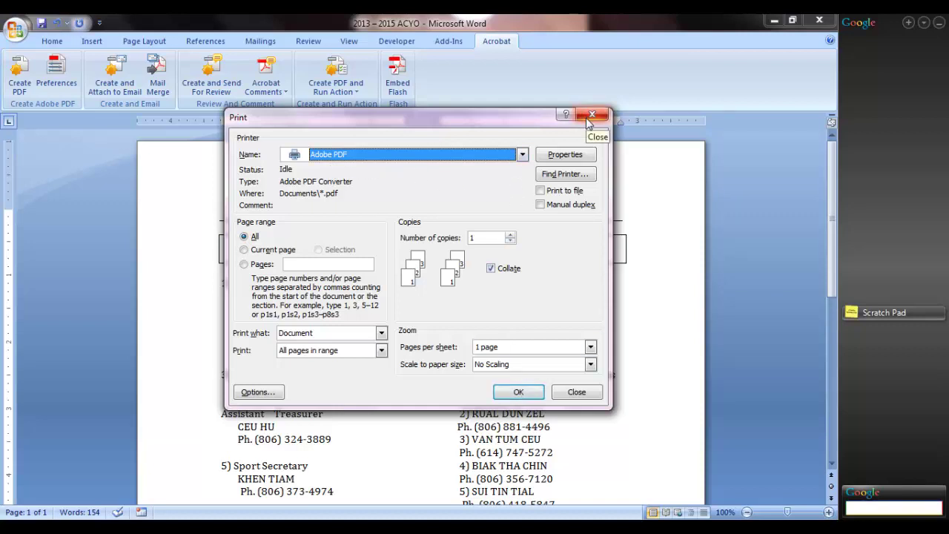
click(52, 42)
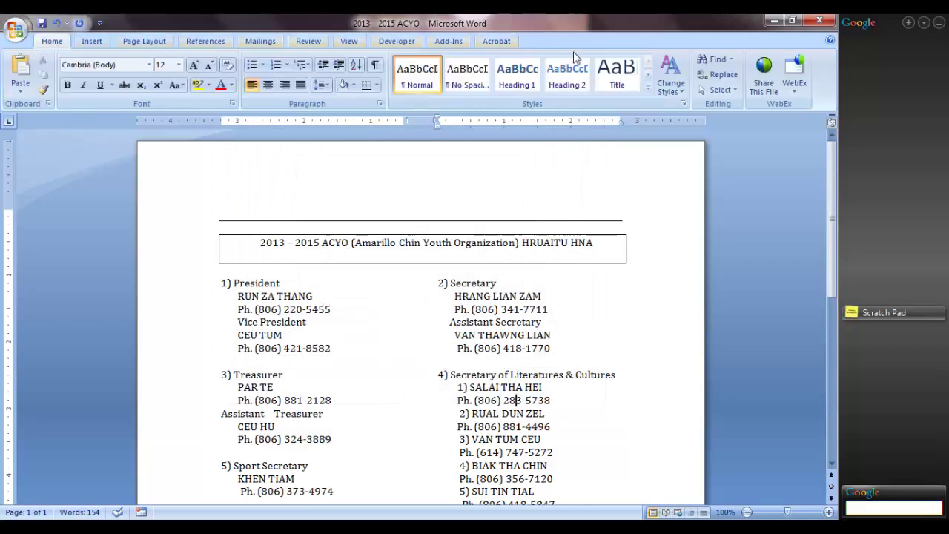
click(12, 36)
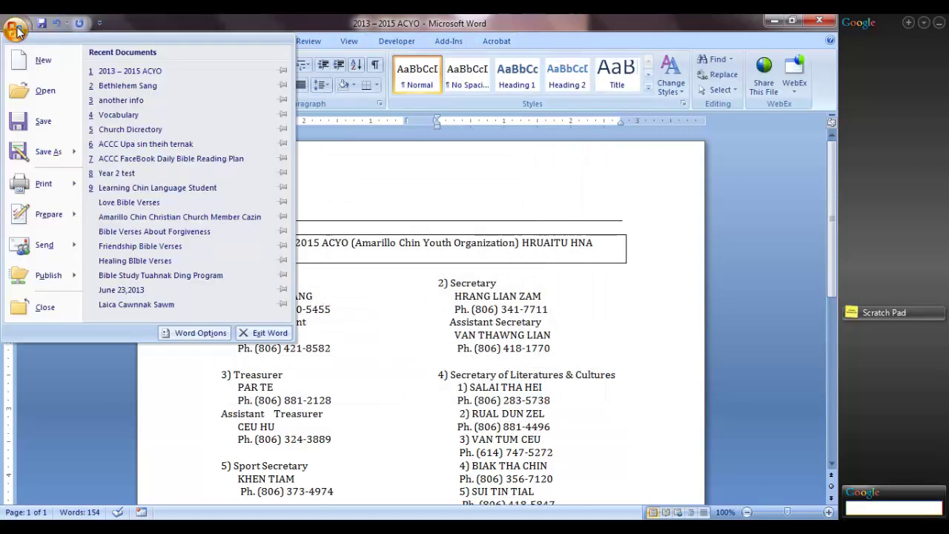
click(29, 196)
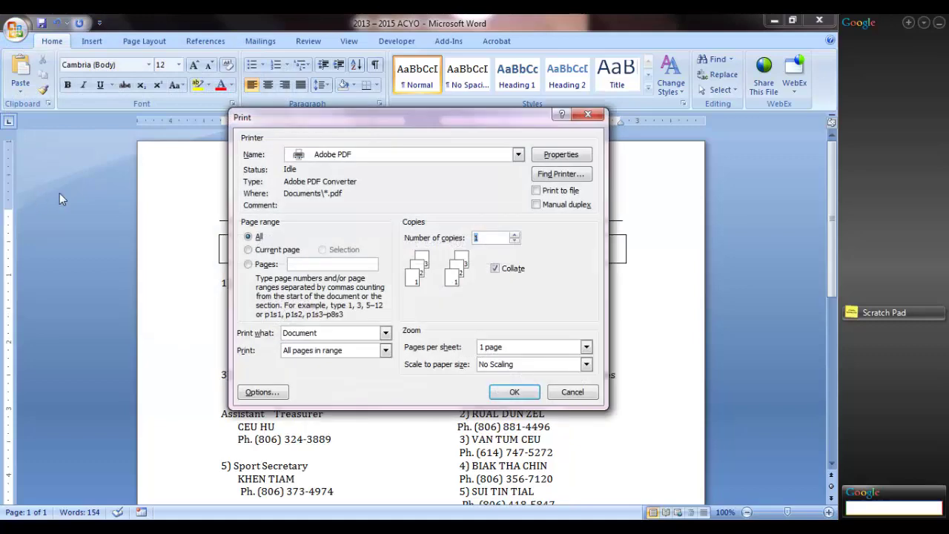
click(574, 393)
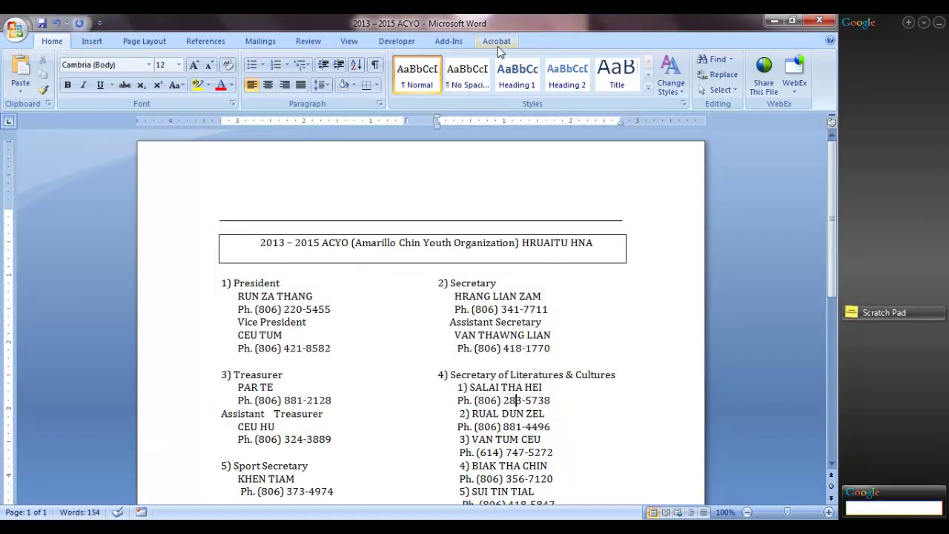
- Print all pages of the document to the Adobe PDF printer
click(13, 31)
mouse_move(44, 245)
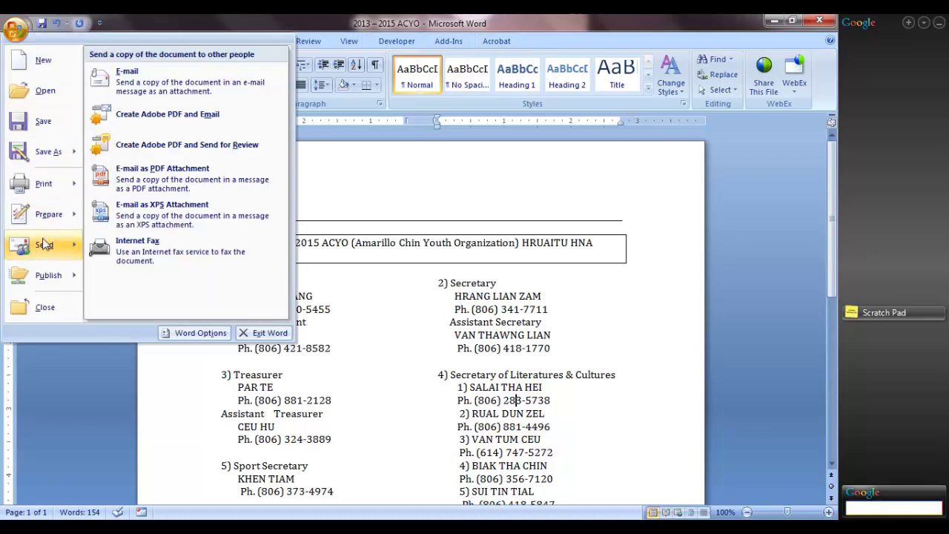
click(41, 186)
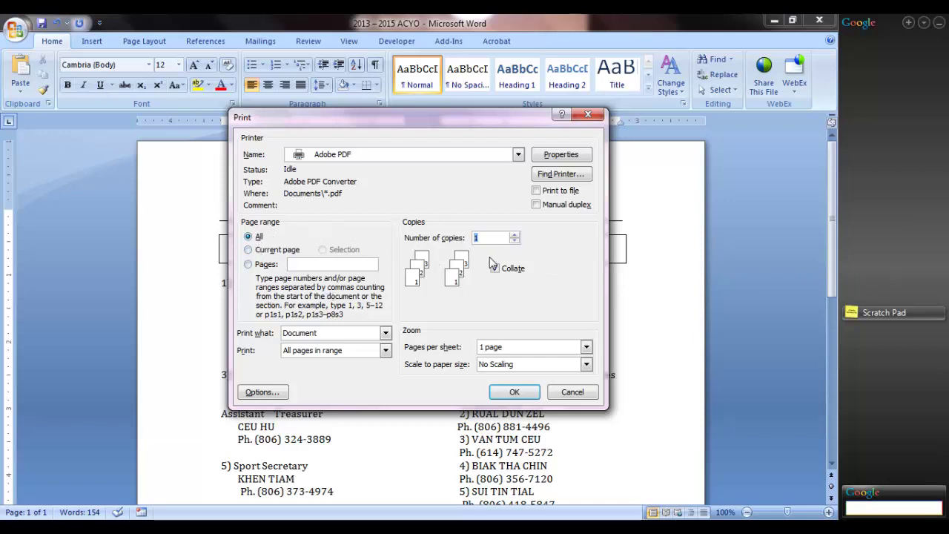
click(261, 264)
click(300, 264)
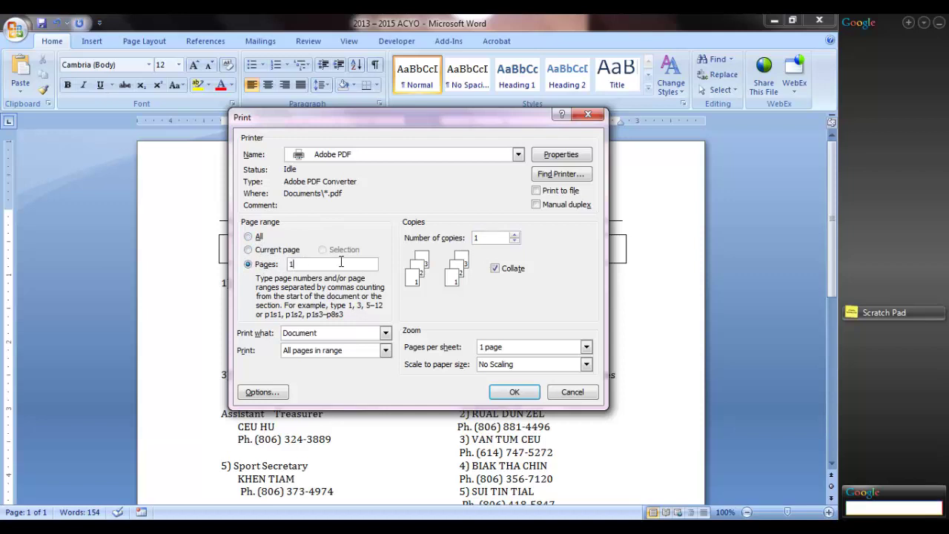
key(BackSpace)
drag(293, 266, 266, 266)
click(257, 236)
click(514, 392)
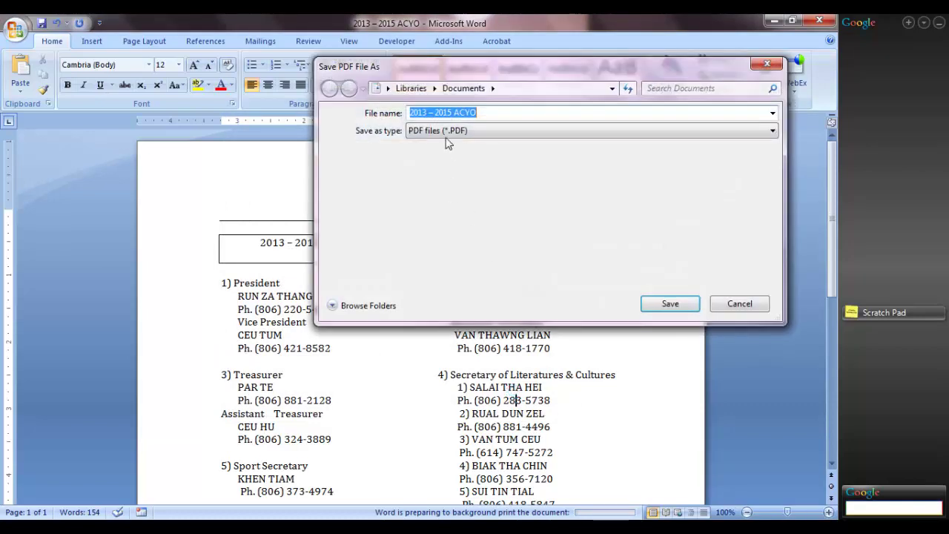
- Save the PDF file on the Desktop under the name 2013 – 2015 ACYO
click(458, 112)
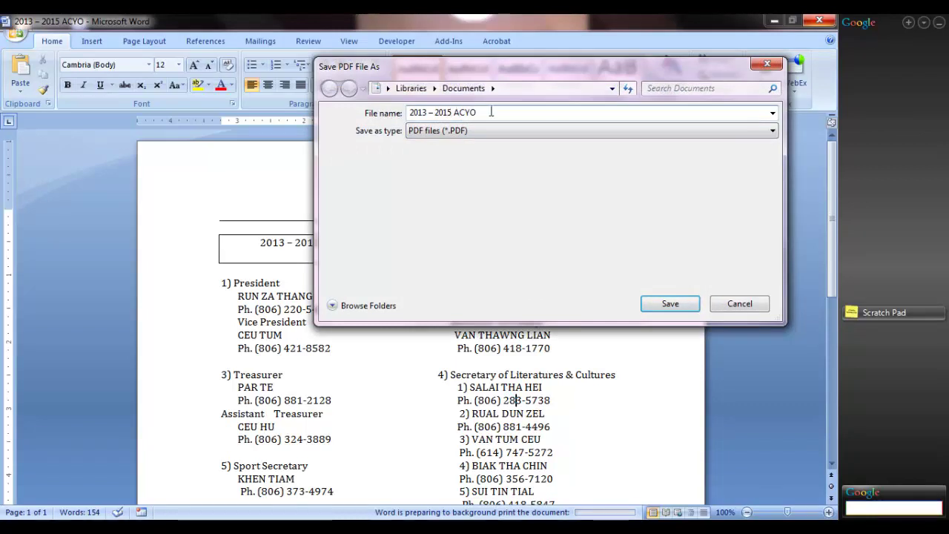
drag(486, 112, 406, 111)
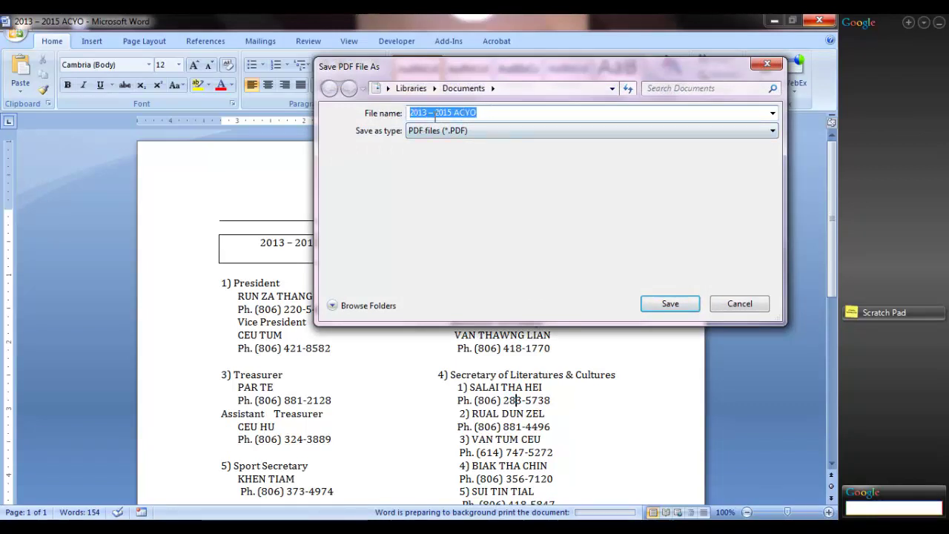
click(500, 111)
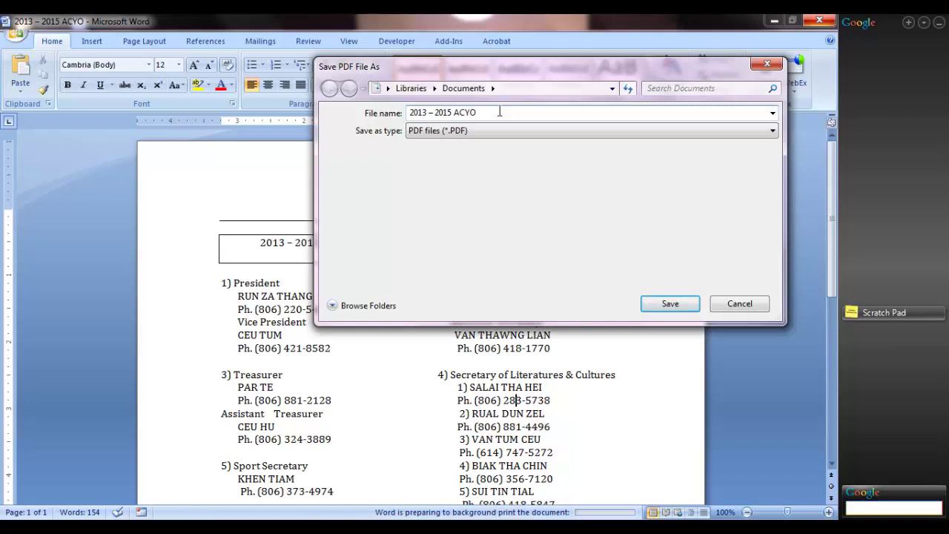
click(387, 89)
click(401, 105)
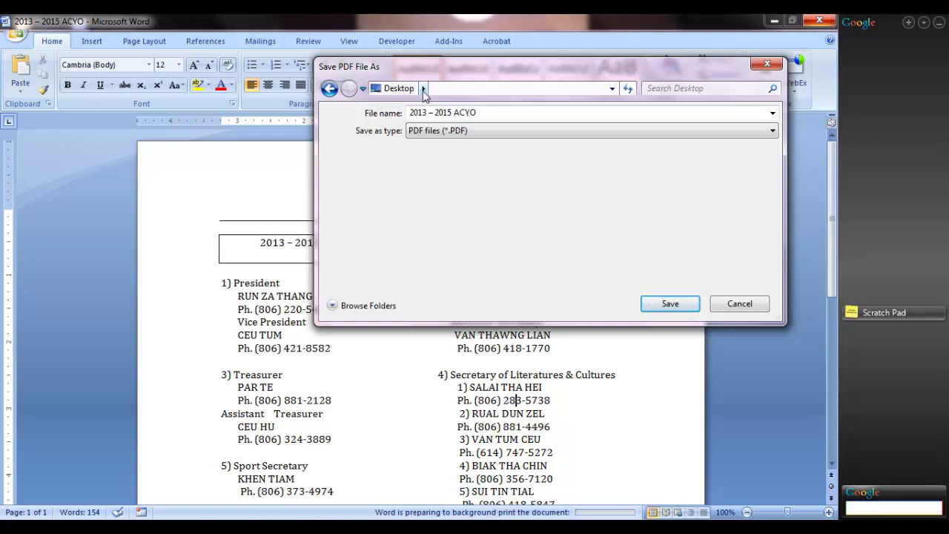
click(677, 305)
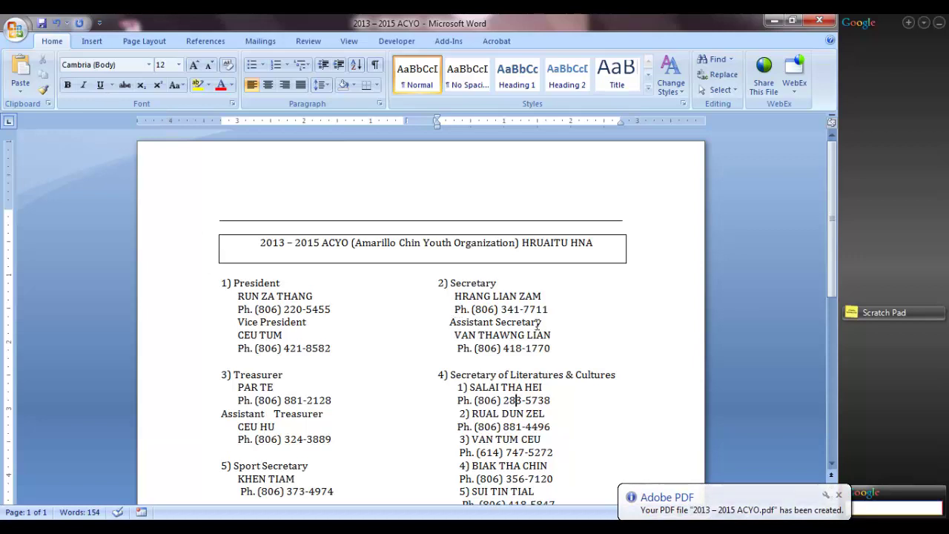
- Minimize the Word window and refresh the desktop to see the saved PDF
mouse_move(147, 525)
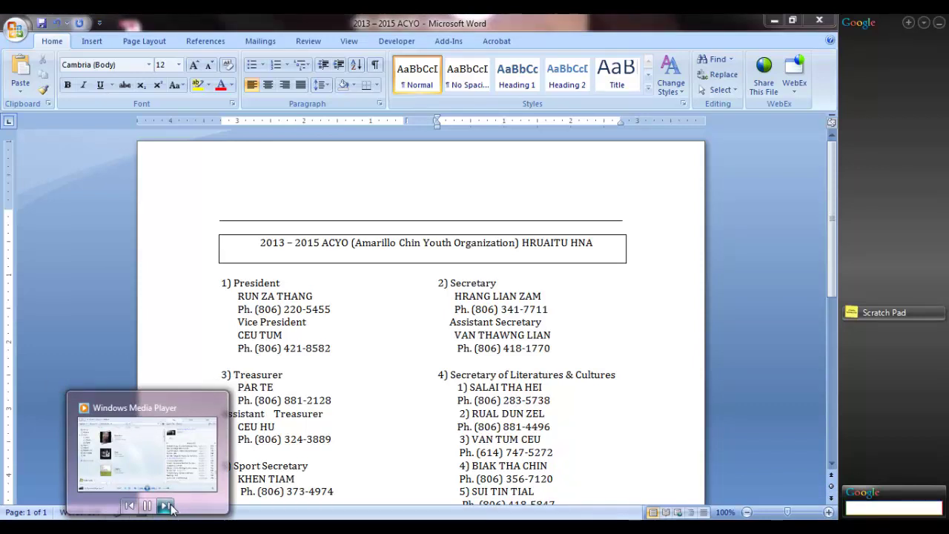
click(774, 22)
right_click(324, 279)
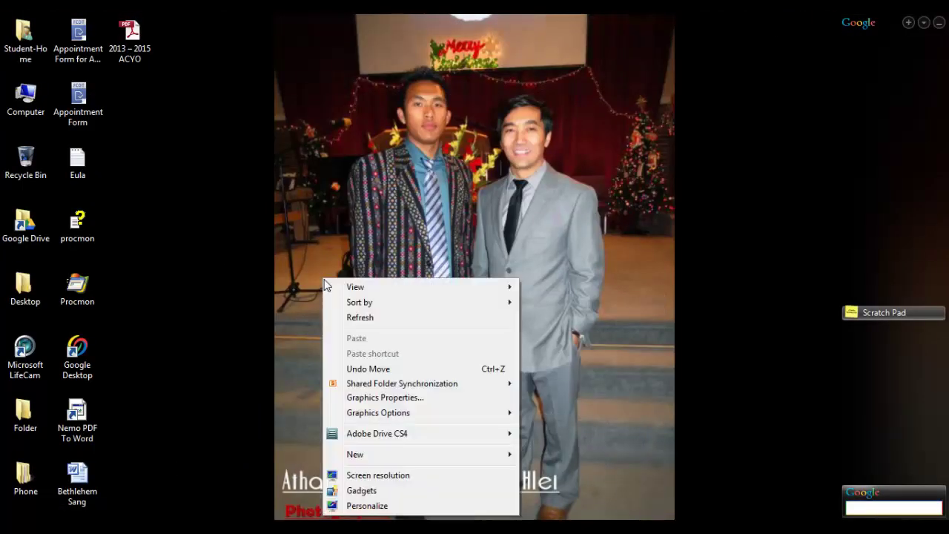
click(367, 318)
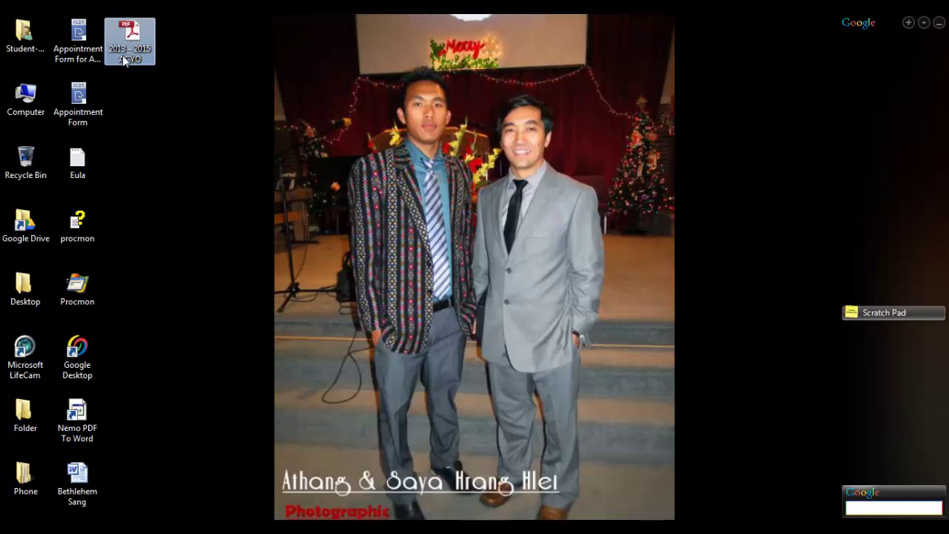
- Adjust the desktop's icon view option and move the 2013 – 2015 ACYO PDF to the empty area beyond the wallpaper photo, away from the other icons
drag(180, 25, 107, 66)
right_click(201, 75)
click(237, 116)
right_click(237, 119)
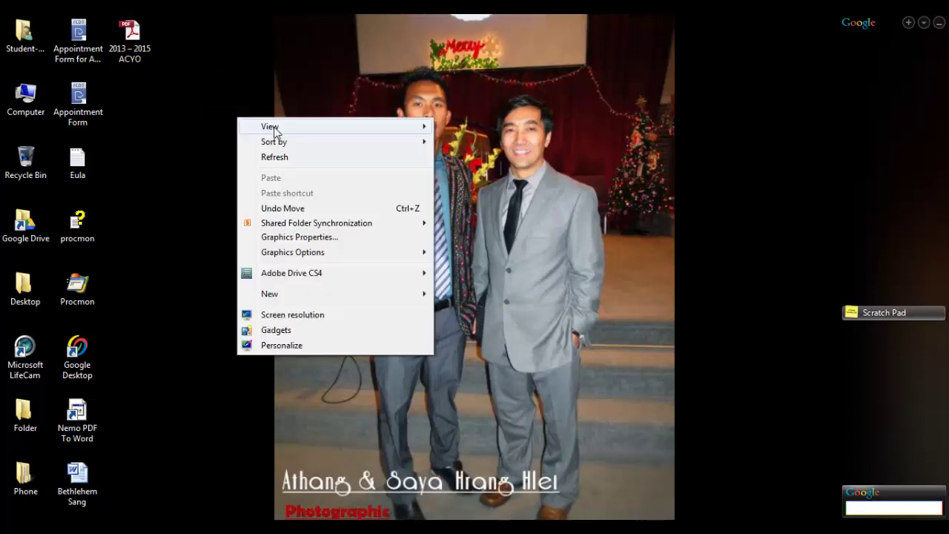
mouse_move(274, 131)
click(464, 187)
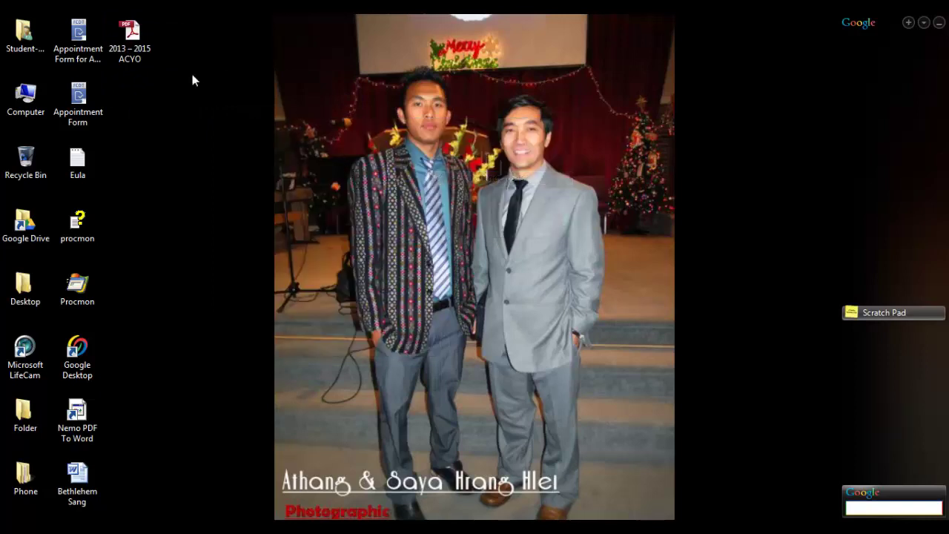
drag(130, 39, 775, 184)
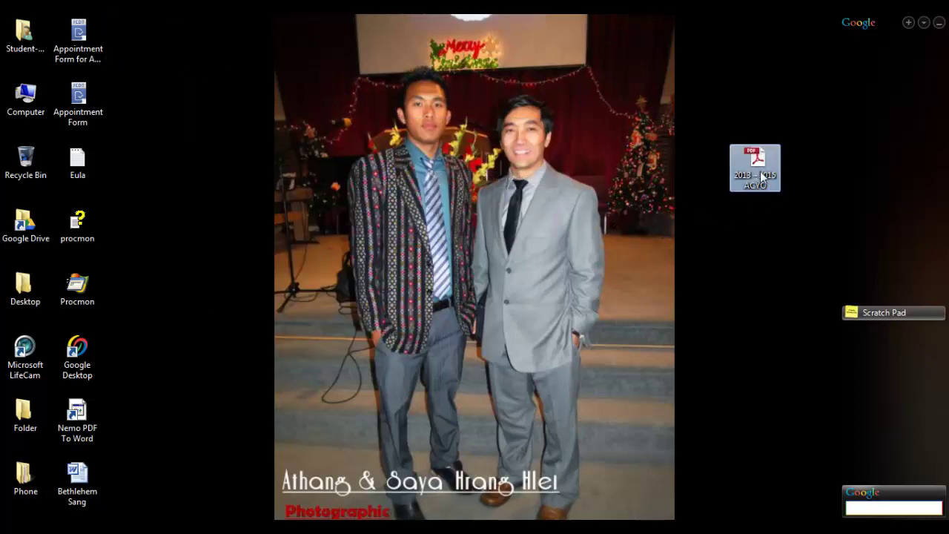
- Show the desktop icons at large size and move the 2013 – 2015 ACYO PDF onto the wallpaper photo
right_click(762, 176)
right_click(569, 206)
mouse_move(634, 219)
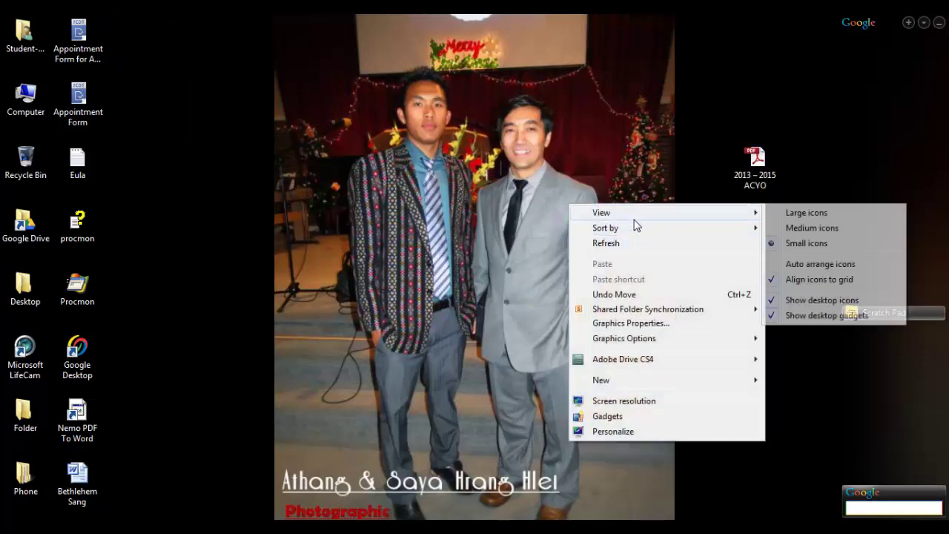
click(816, 214)
drag(778, 215, 582, 226)
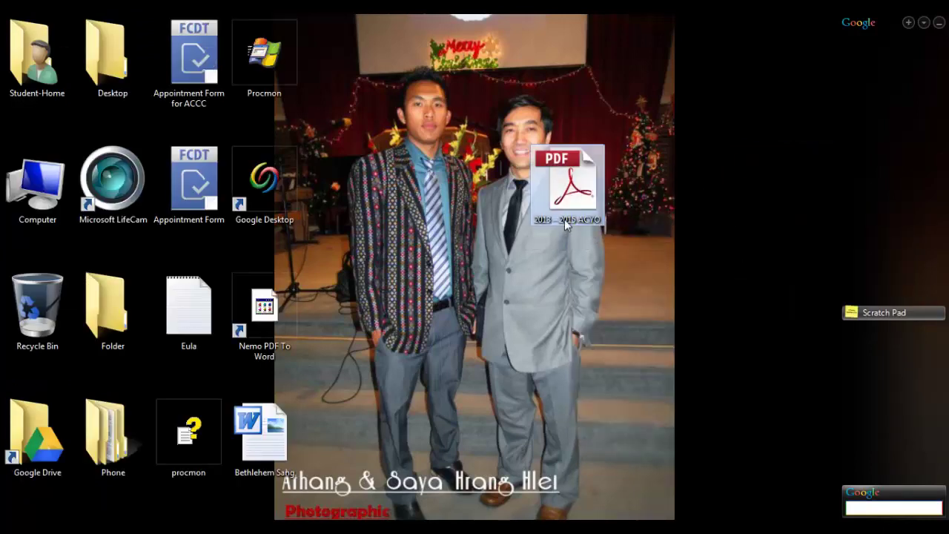
- Open the 2013 – 2015 ACYO PDF from the desktop with Adobe Reader and check the lower part of its page
right_click(553, 152)
mouse_move(640, 259)
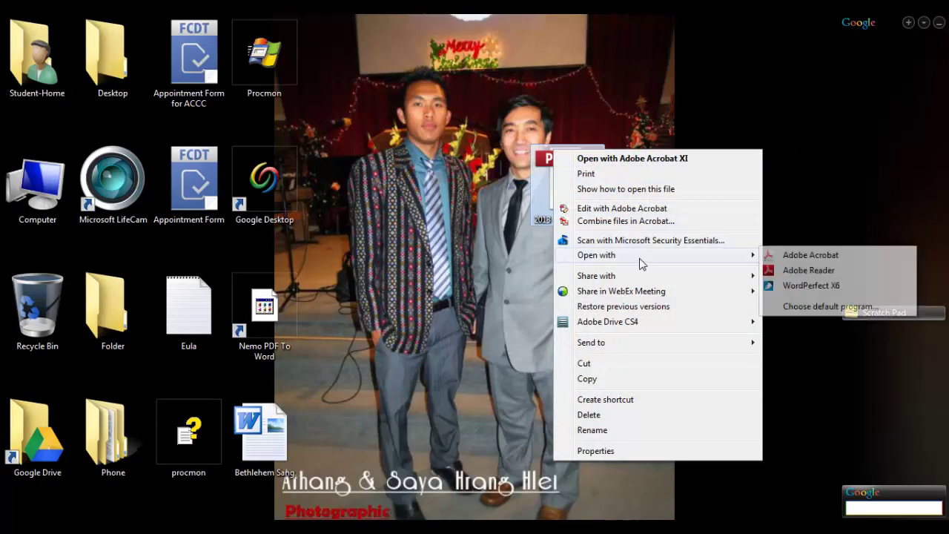
click(797, 272)
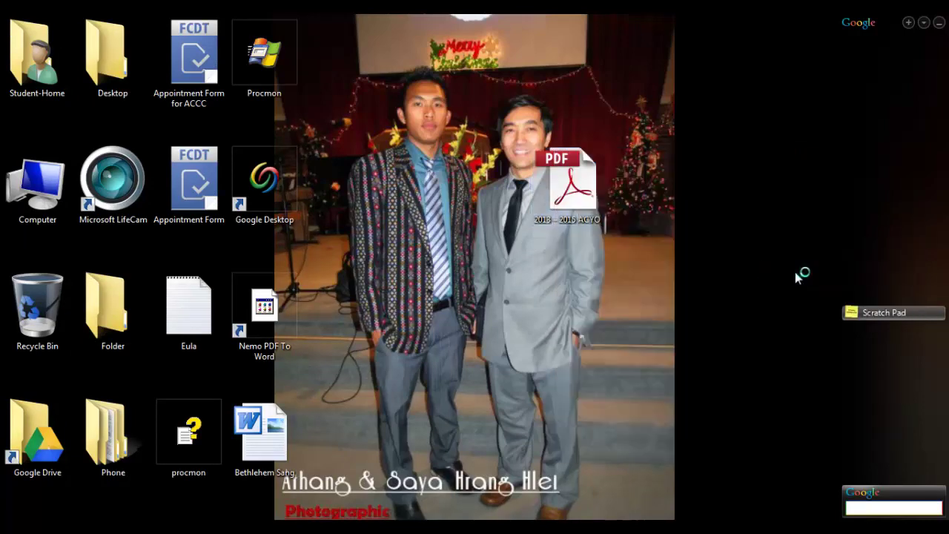
scroll(646, 174, down, 5)
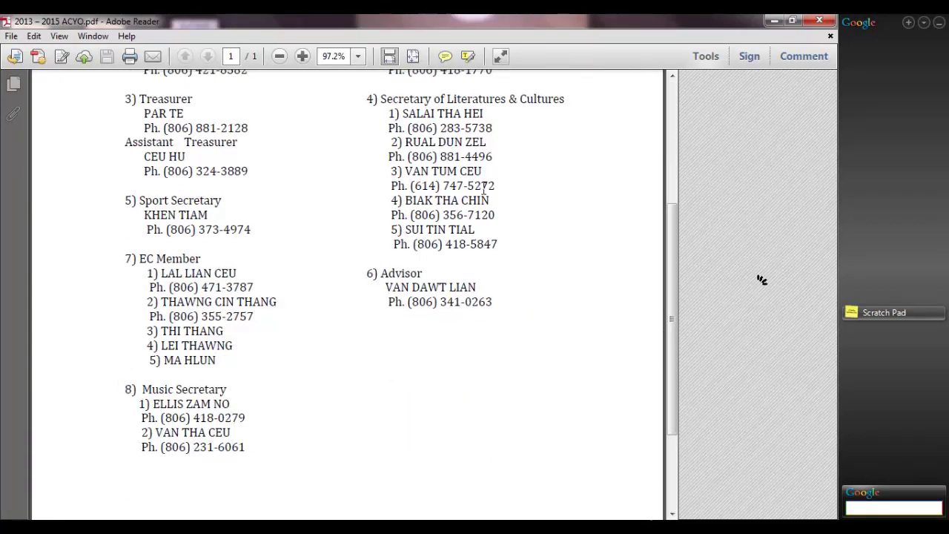
scroll(483, 189, down, 3)
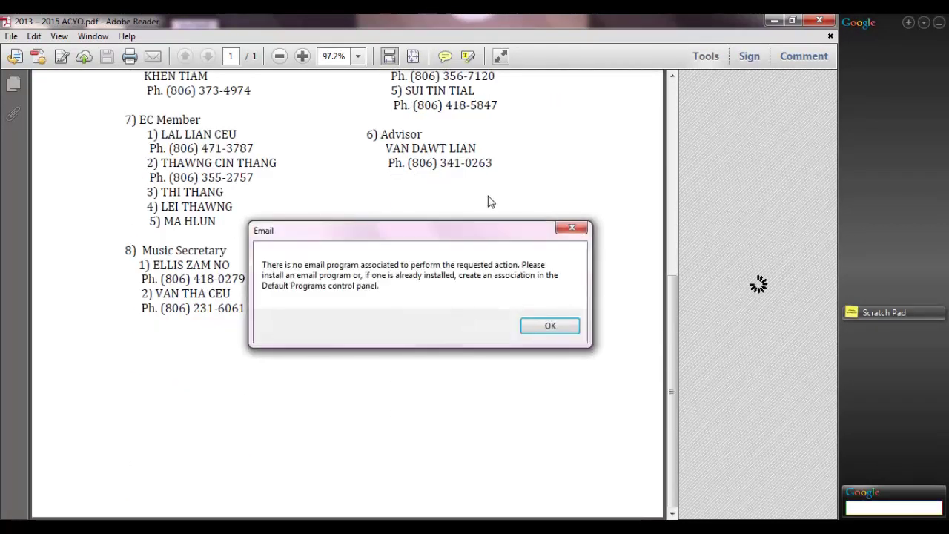
- Dismiss the Email message, check the PDF page back up to its heading and close the document window
click(573, 228)
scroll(586, 237, up, 1)
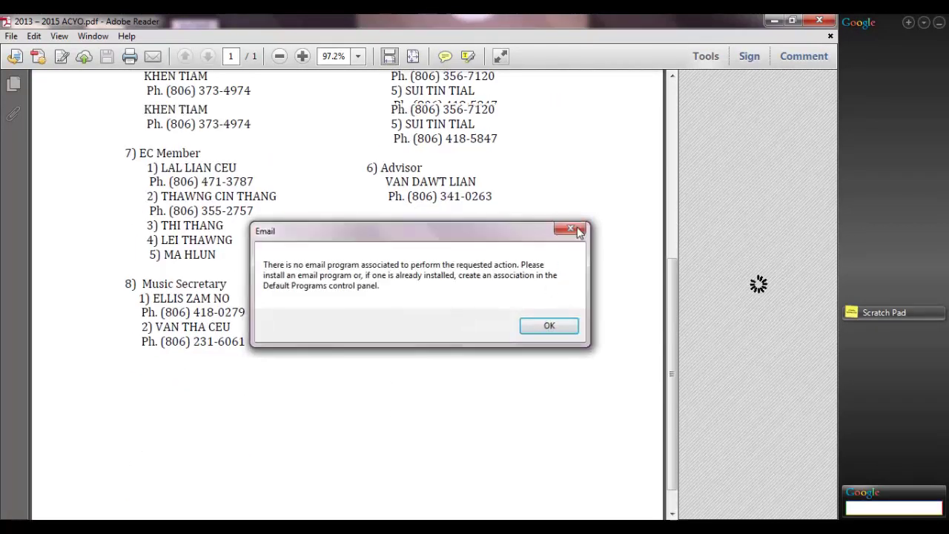
drag(664, 327, 654, 167)
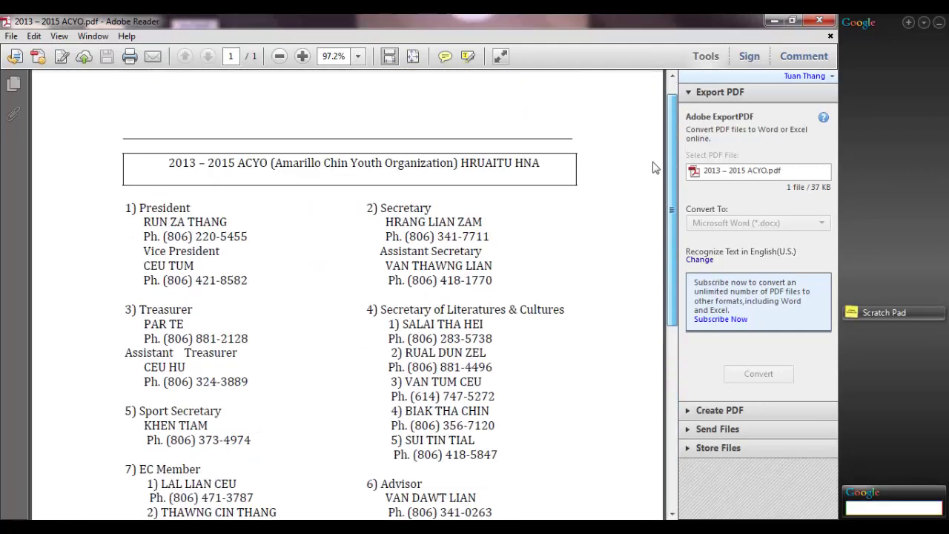
click(819, 20)
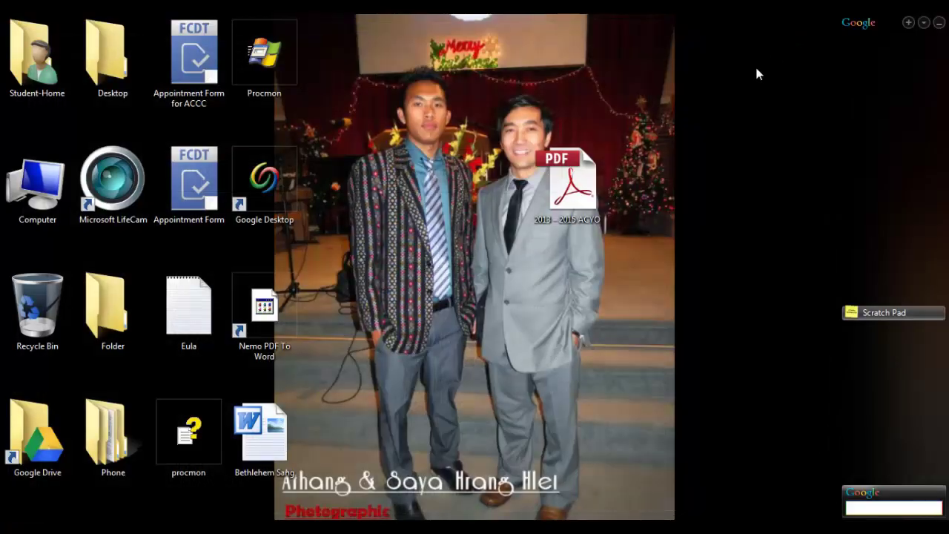